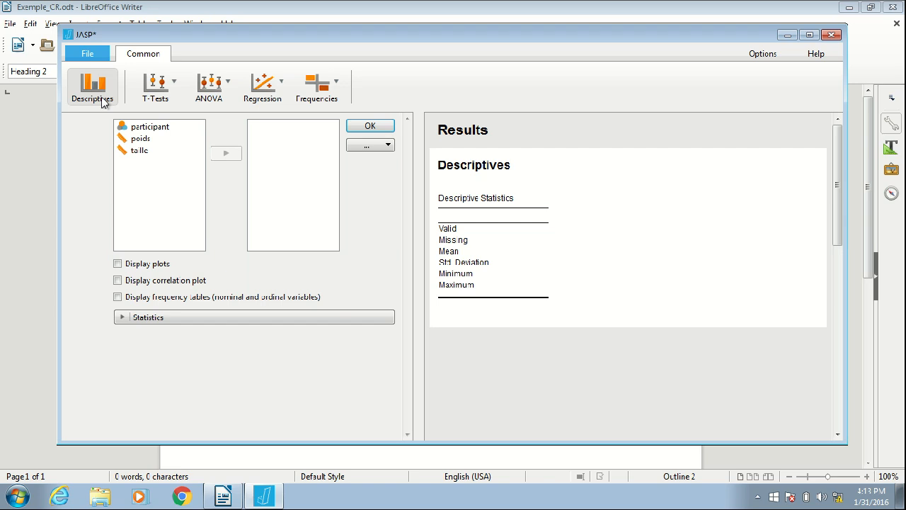
Add the variables poids and taille to the descriptive statistics analysis
{"action": "left_click", "coordinate": [140, 142]}
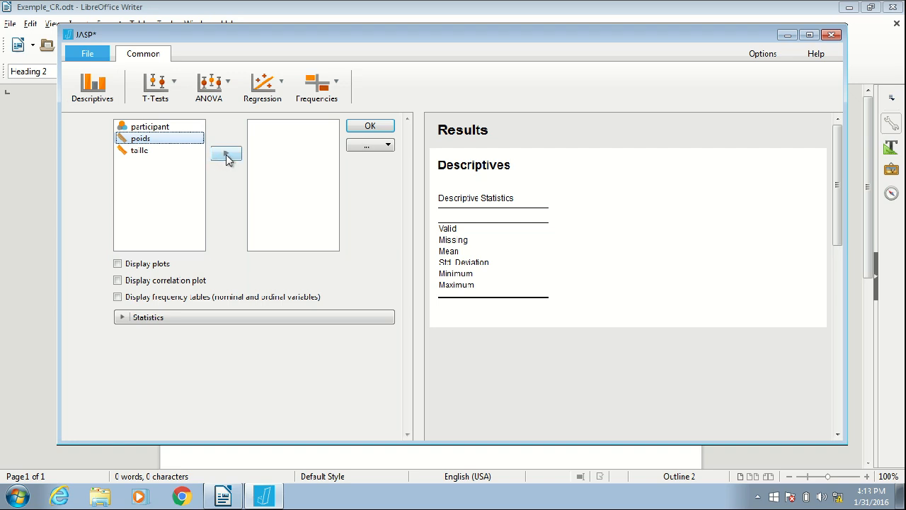
{"action": "left_click", "coordinate": [226, 156]}
{"action": "left_click", "coordinate": [174, 142]}
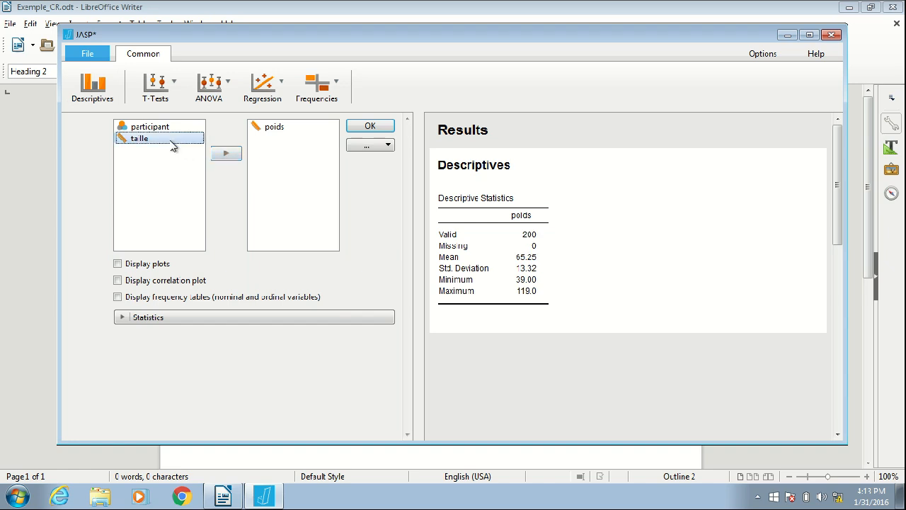
{"action": "left_click", "coordinate": [225, 156]}
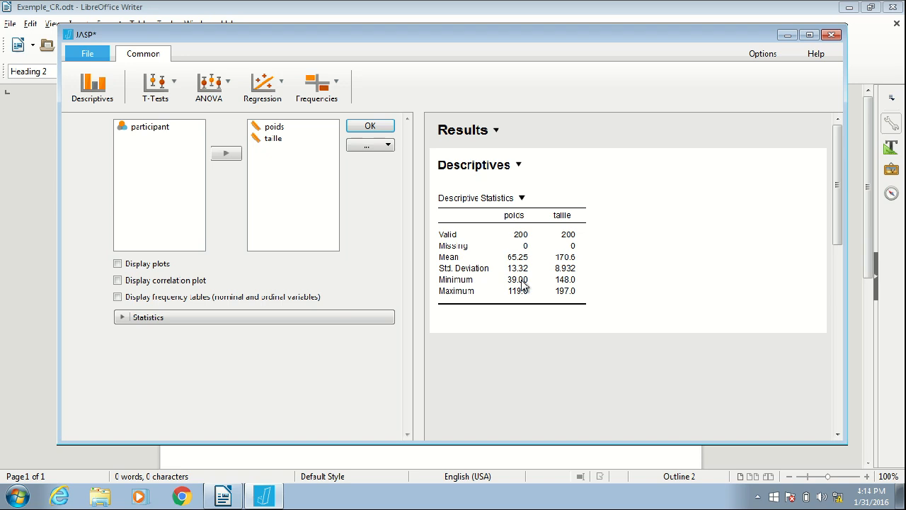
Expand the statistics options and include the median and mode among the central tendency measures
{"action": "left_click", "coordinate": [377, 324]}
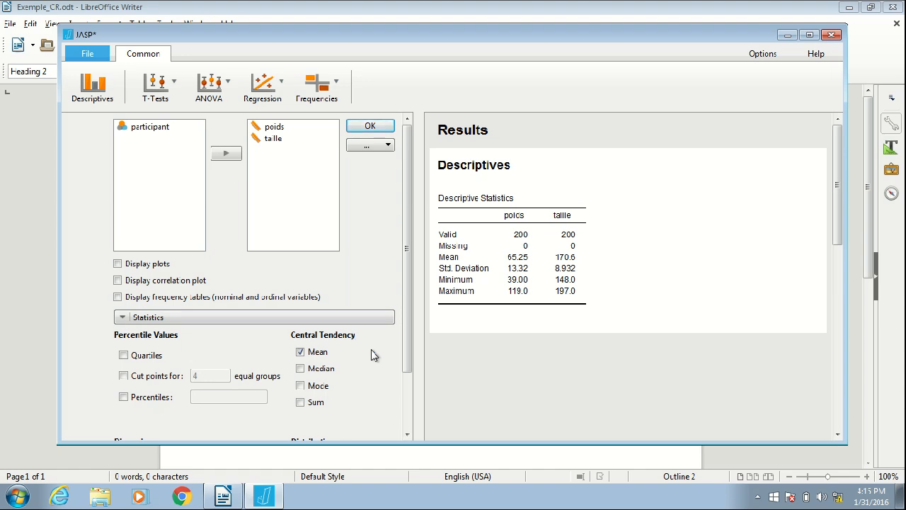
{"action": "left_click", "coordinate": [300, 368]}
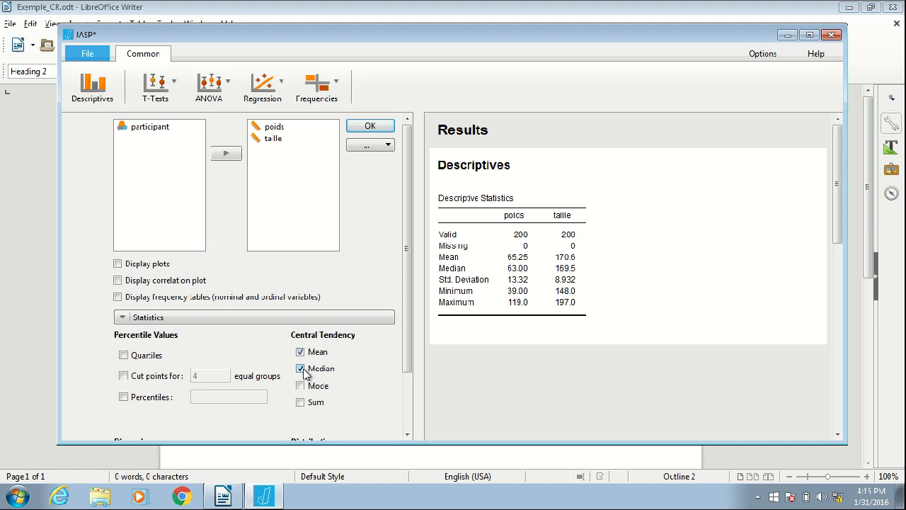
{"action": "left_click", "coordinate": [300, 386]}
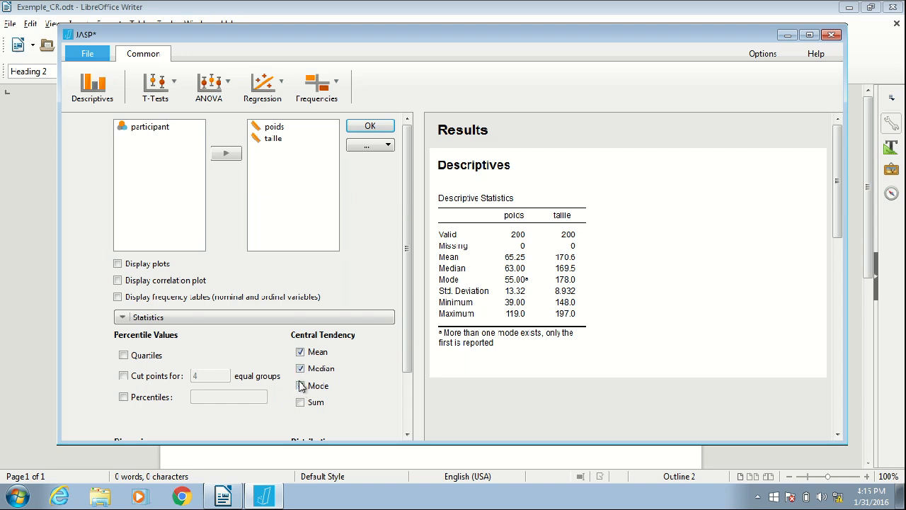
{"action": "left_click", "coordinate": [301, 385]}
{"action": "left_click", "coordinate": [300, 385]}
Include the variance and range among the dispersion measures of the descriptive analysis
{"action": "scroll", "coordinate": [349, 350], "scroll_direction": "down", "scroll_amount": 2}
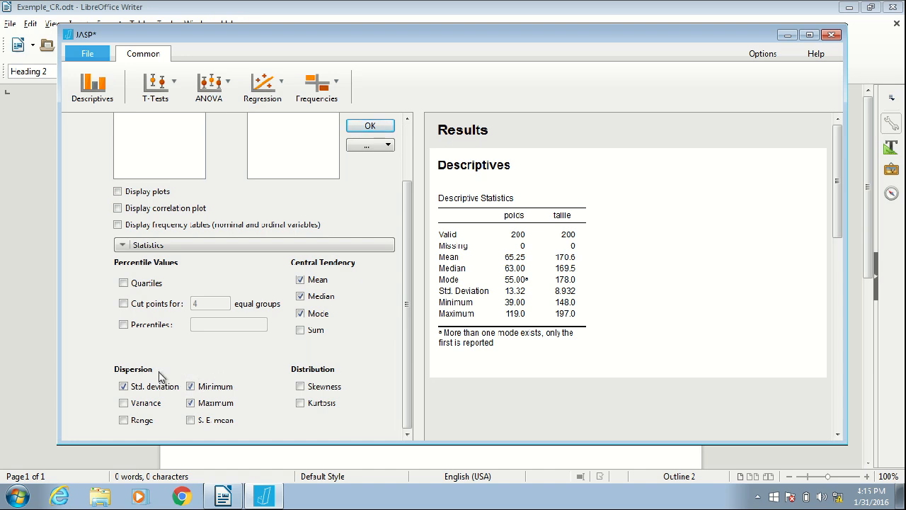
{"action": "left_click", "coordinate": [123, 405]}
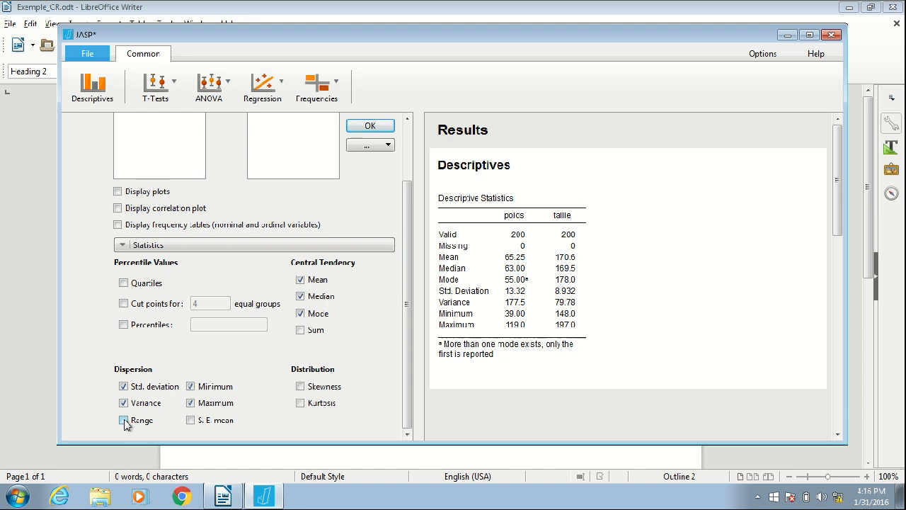
{"action": "left_click", "coordinate": [124, 420]}
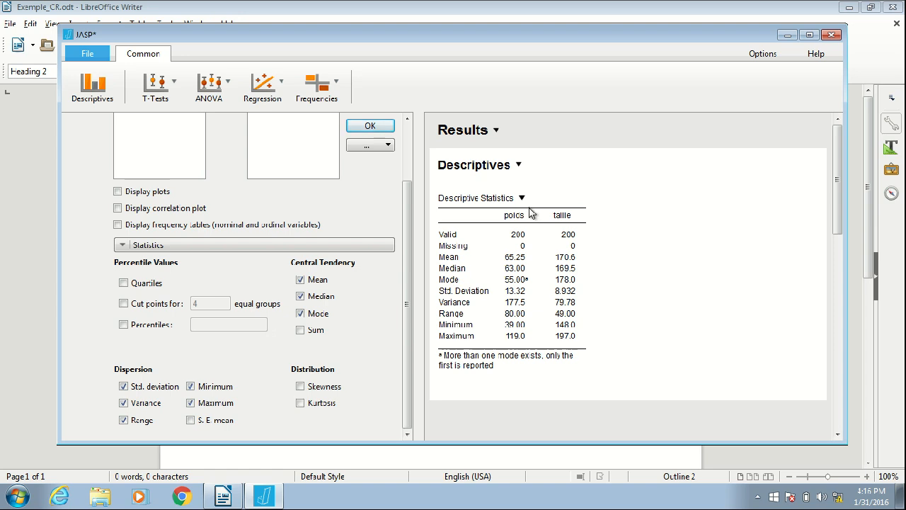
Copy the whole Descriptives result and paste it into the blank document Exemple_CR.odt in LibreOffice Writer
{"action": "left_click", "coordinate": [519, 166]}
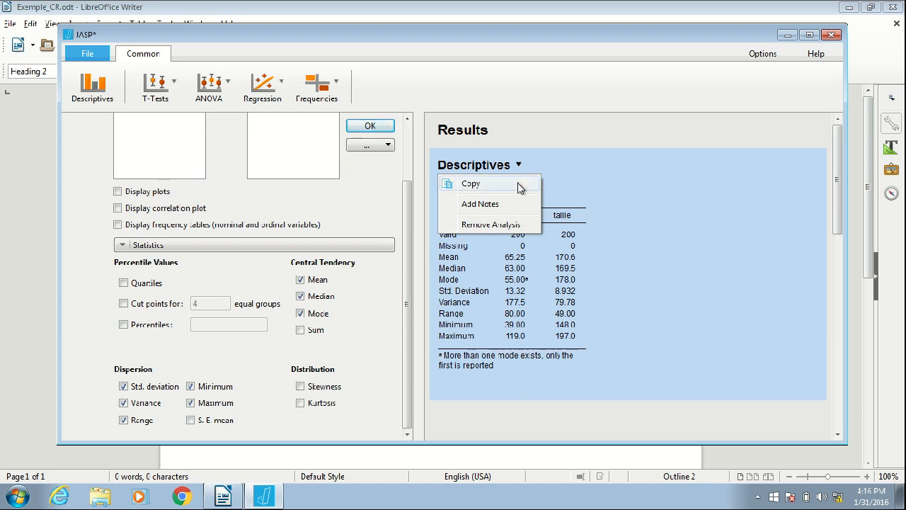
{"action": "left_click", "coordinate": [519, 186]}
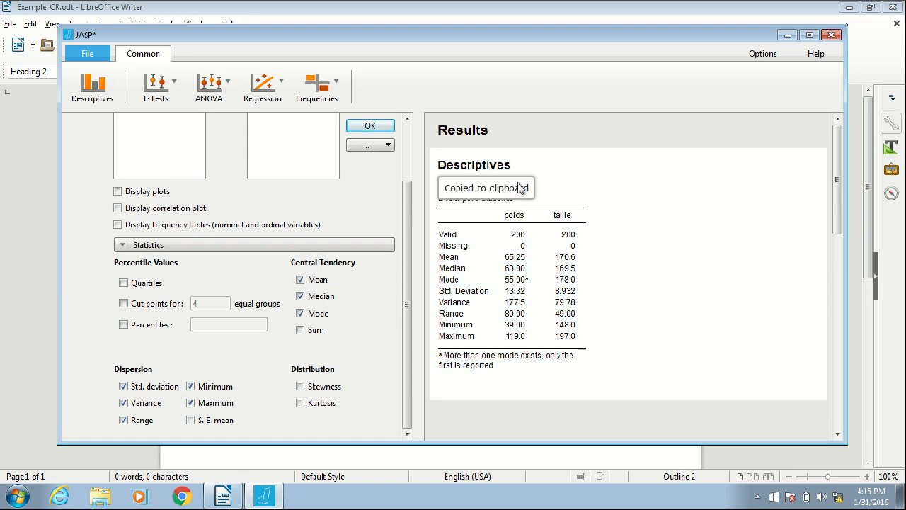
{"action": "mouse_move", "coordinate": [231, 501]}
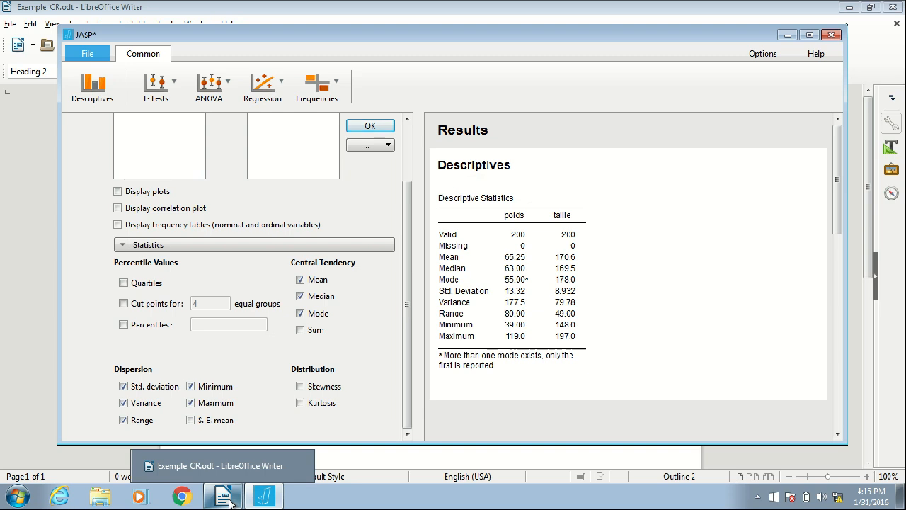
{"action": "left_click", "coordinate": [231, 499]}
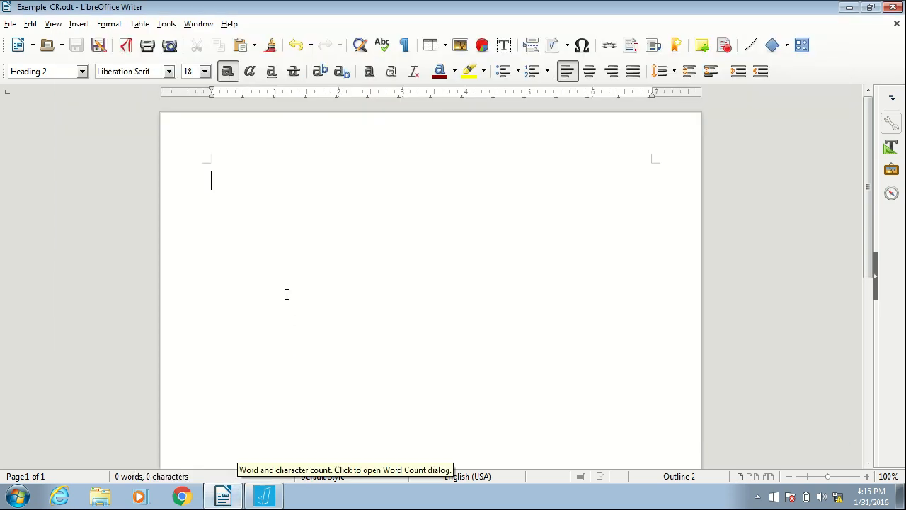
{"action": "right_click", "coordinate": [263, 220]}
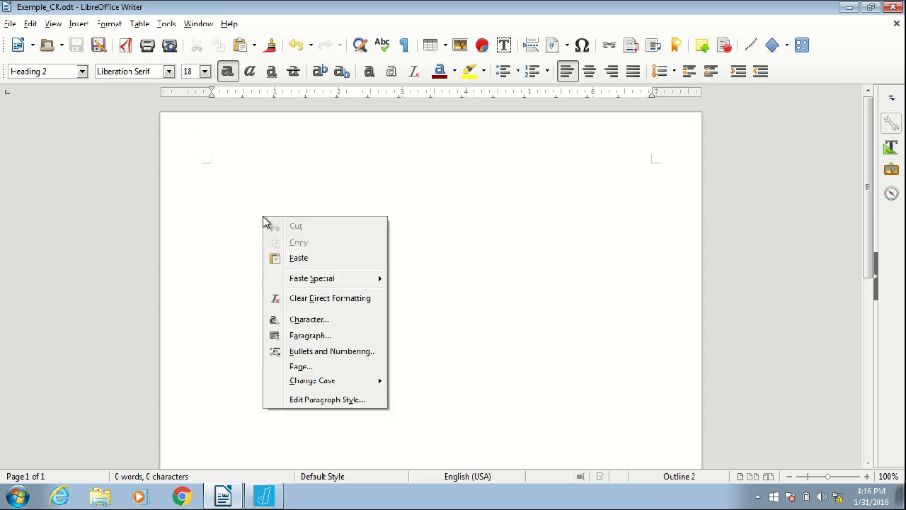
{"action": "left_click", "coordinate": [324, 259]}
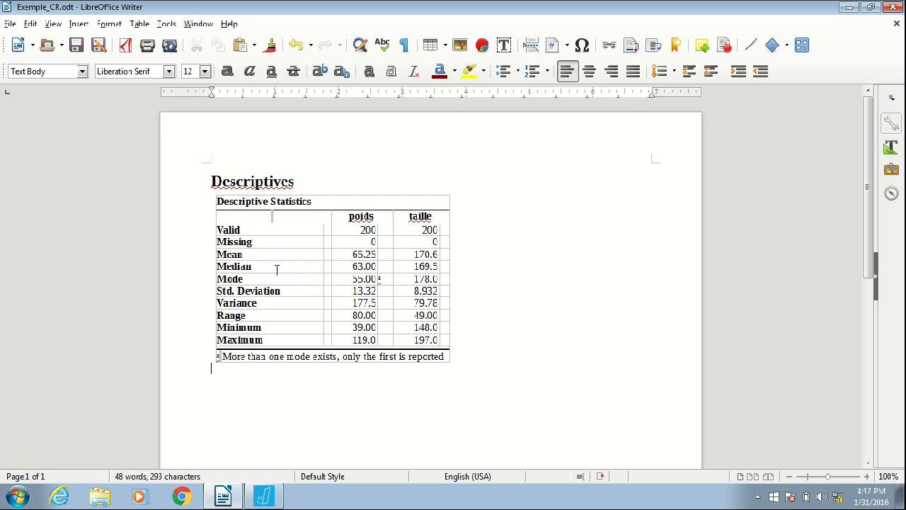
Replace the row label "Mean" with "Moyenne" in the pasted table and save the document
{"action": "left_click_drag", "start_coordinate": [242, 255], "coordinate": [207, 256]}
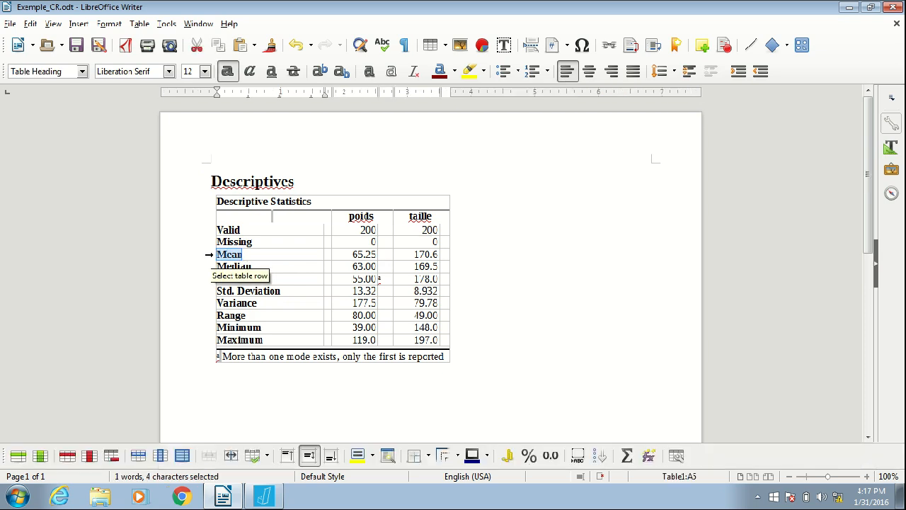
{"action": "key", "text": "Delete"}
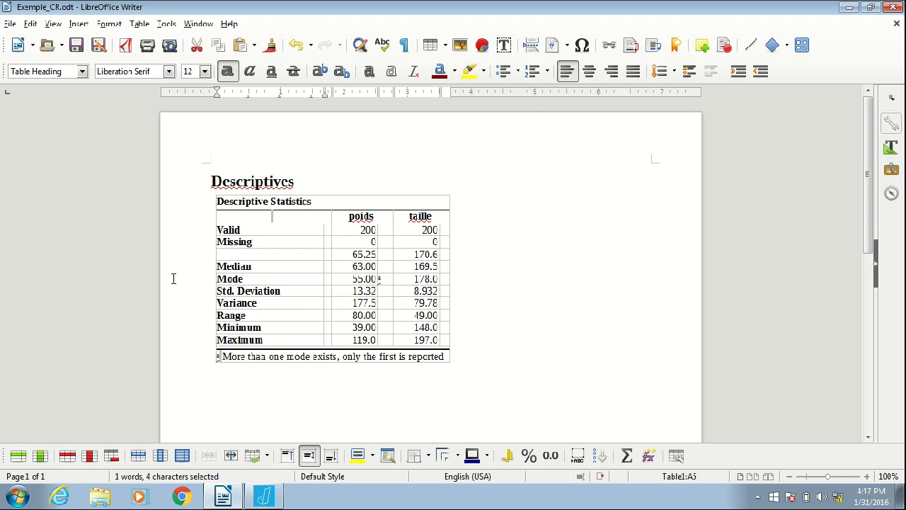
{"action": "type", "text": "Moyenne"}
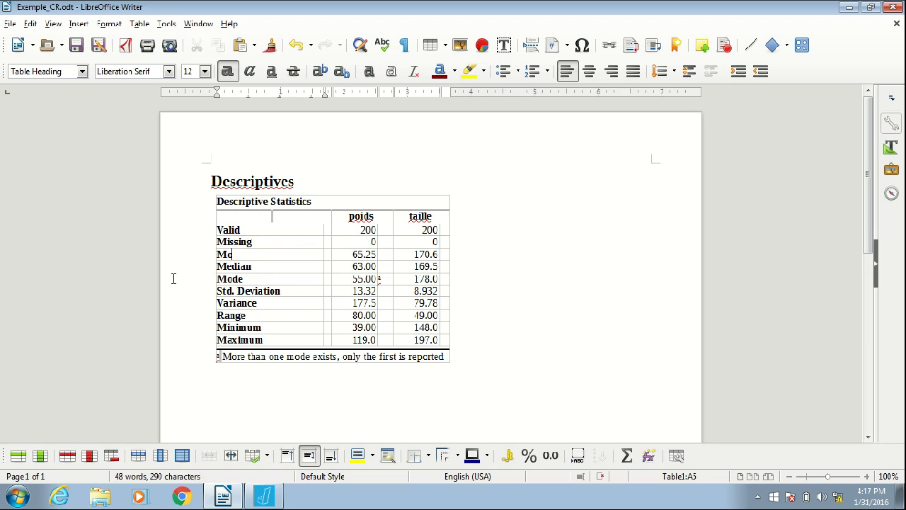
{"action": "key", "text": "ctrl+s"}
Switch to JASP and enable the display of plots for poids and taille
{"action": "left_click", "coordinate": [264, 498]}
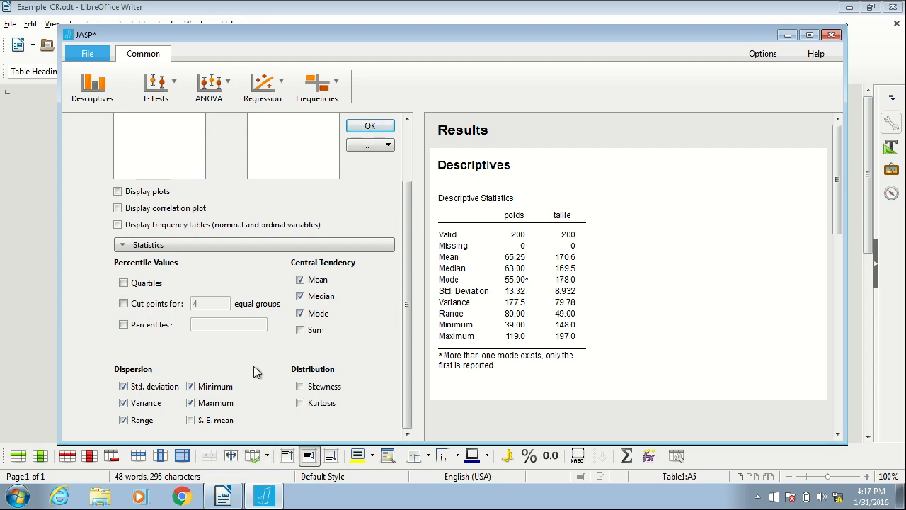
{"action": "scroll", "coordinate": [256, 373], "scroll_direction": "up", "scroll_amount": 2}
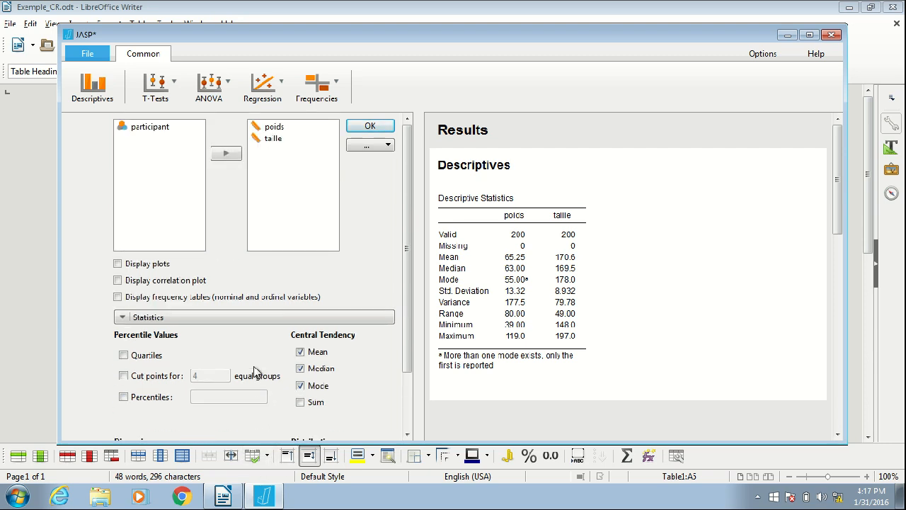
{"action": "left_click", "coordinate": [118, 264]}
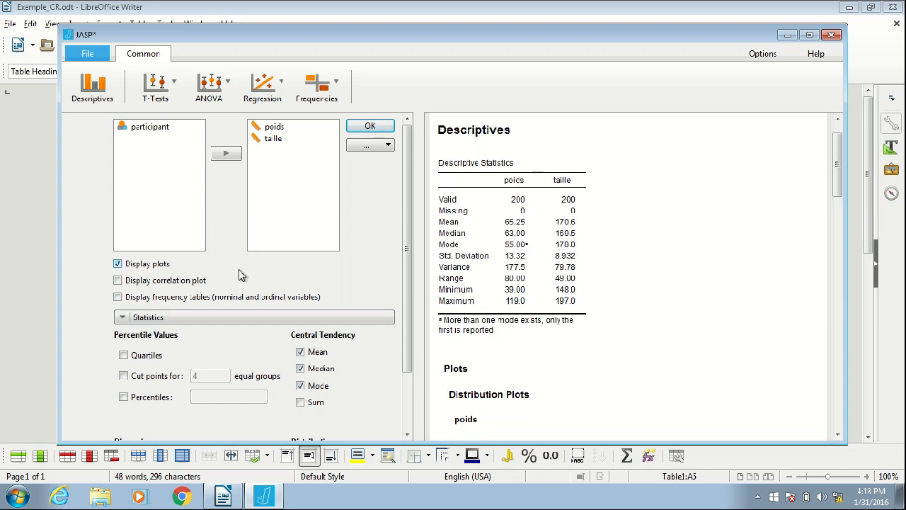
Examine and compare the distribution plots of poids and taille in the results
{"action": "scroll", "coordinate": [621, 302], "scroll_direction": "down", "scroll_amount": 8}
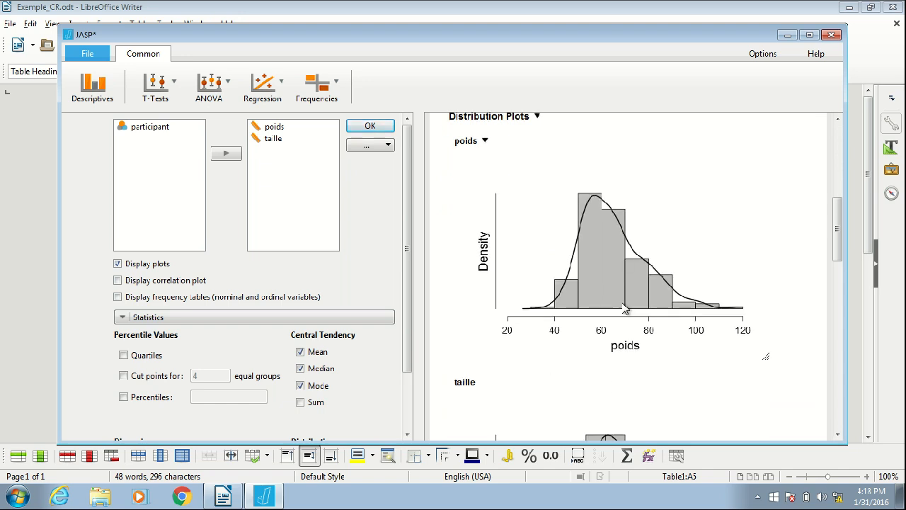
{"action": "scroll", "coordinate": [625, 309], "scroll_direction": "down", "scroll_amount": 1}
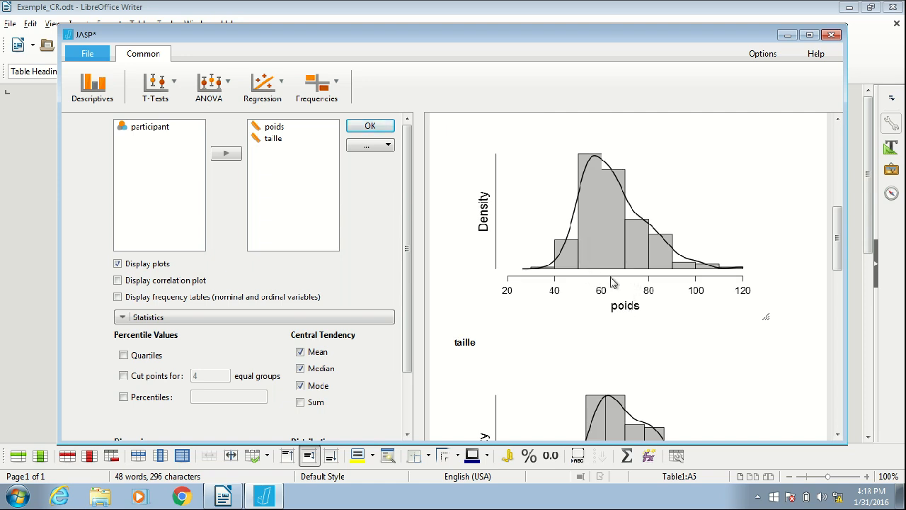
{"action": "scroll", "coordinate": [612, 282], "scroll_direction": "down", "scroll_amount": 3}
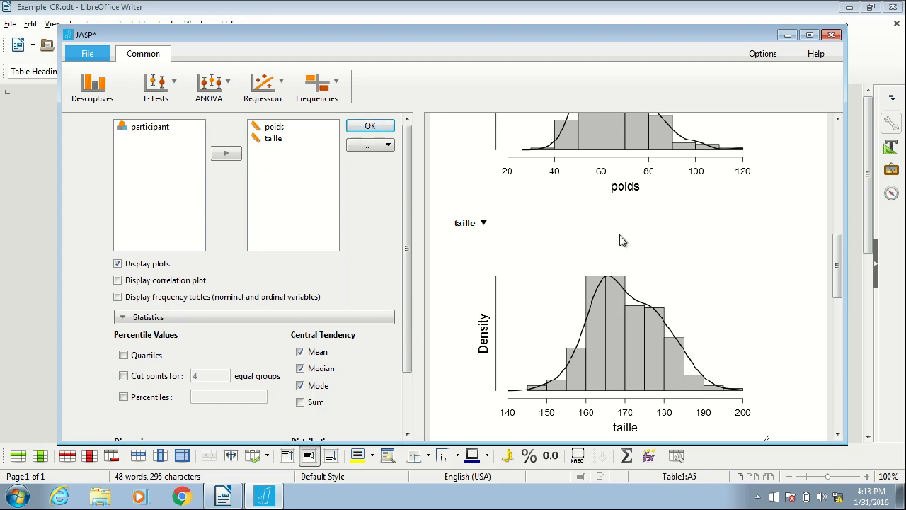
{"action": "scroll", "coordinate": [622, 237], "scroll_direction": "up", "scroll_amount": 1}
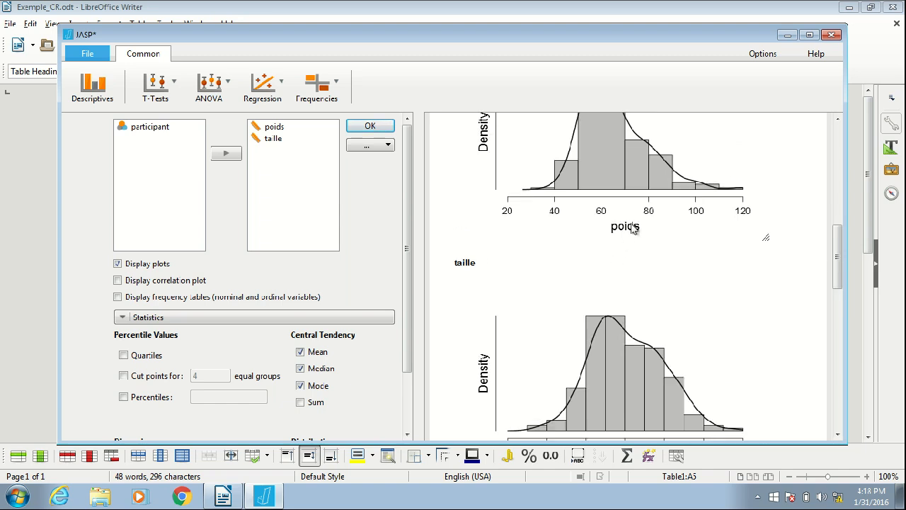
{"action": "scroll", "coordinate": [632, 306], "scroll_direction": "down", "scroll_amount": 1}
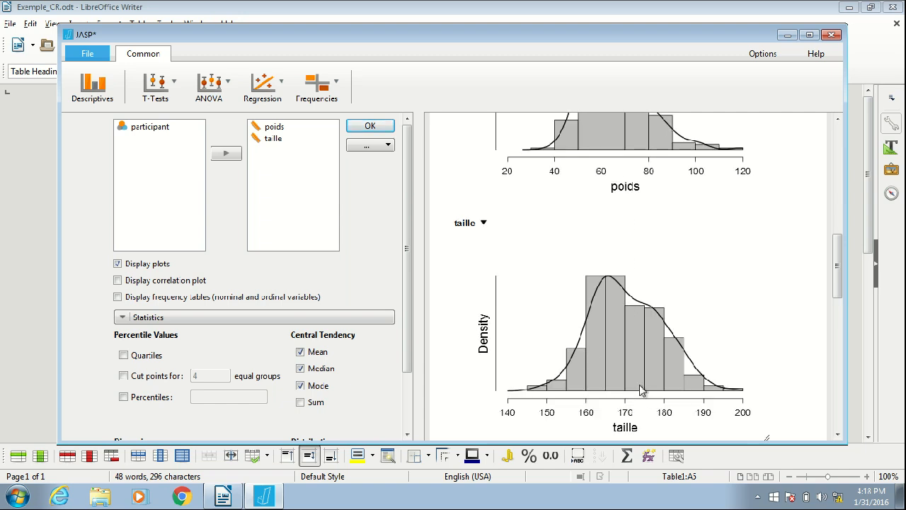
{"action": "scroll", "coordinate": [634, 210], "scroll_direction": "up", "scroll_amount": 2}
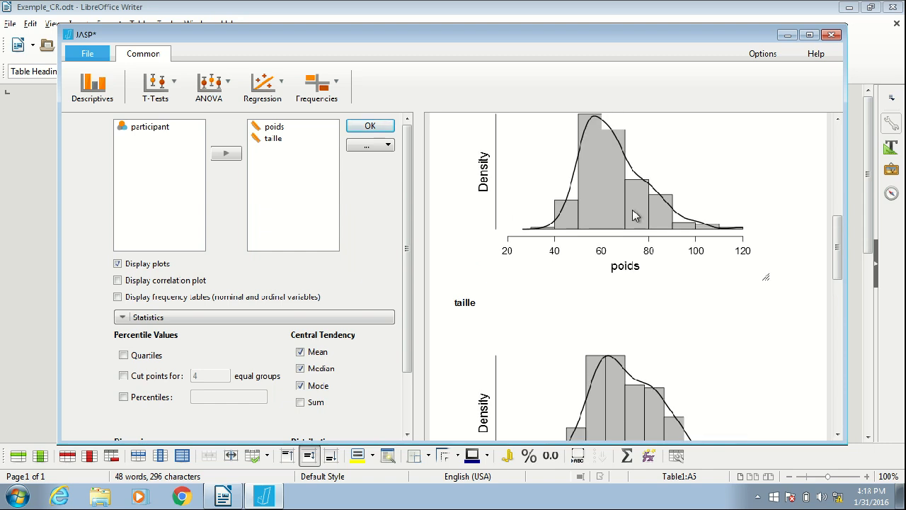
{"action": "scroll", "coordinate": [635, 216], "scroll_direction": "down", "scroll_amount": 3}
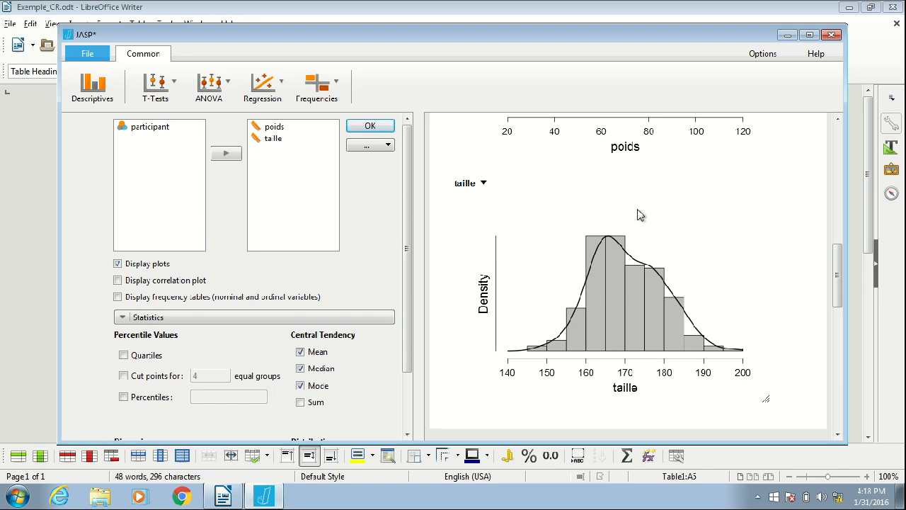
{"action": "scroll", "coordinate": [639, 215], "scroll_direction": "up", "scroll_amount": 5}
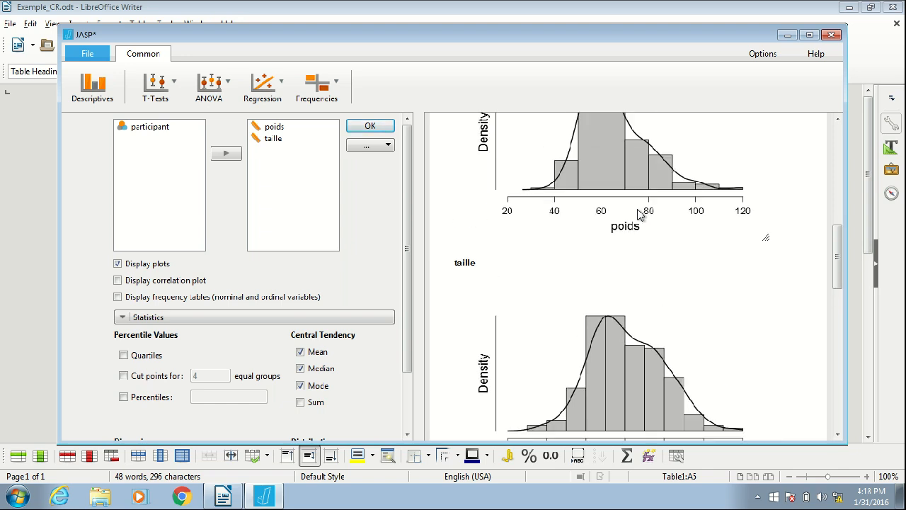
{"action": "scroll", "coordinate": [639, 215], "scroll_direction": "up", "scroll_amount": 3}
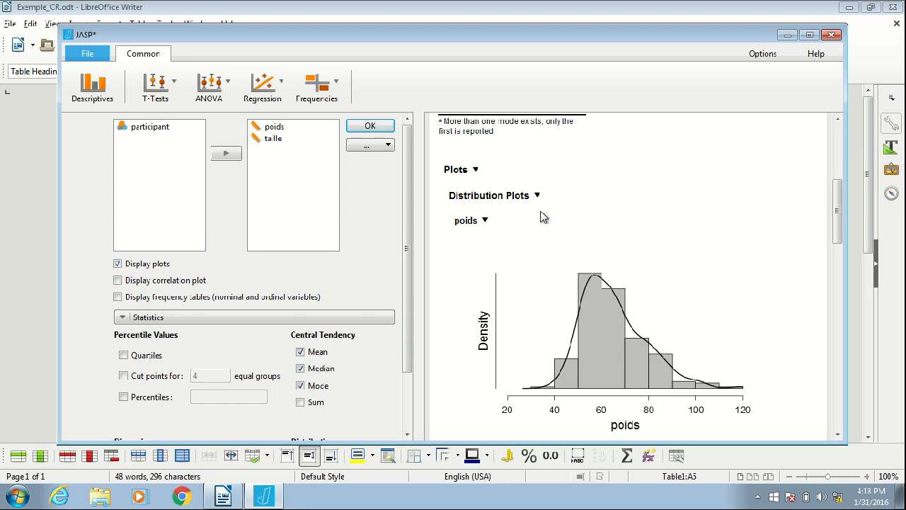
Copy the Plots section of the results and paste it below the statistics table in the LibreOffice Writer document
{"action": "left_click", "coordinate": [475, 171]}
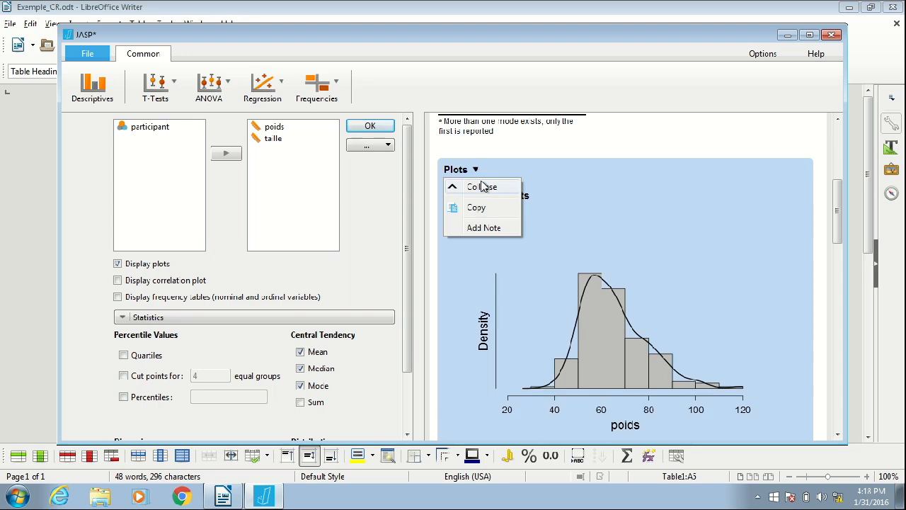
{"action": "left_click", "coordinate": [498, 209]}
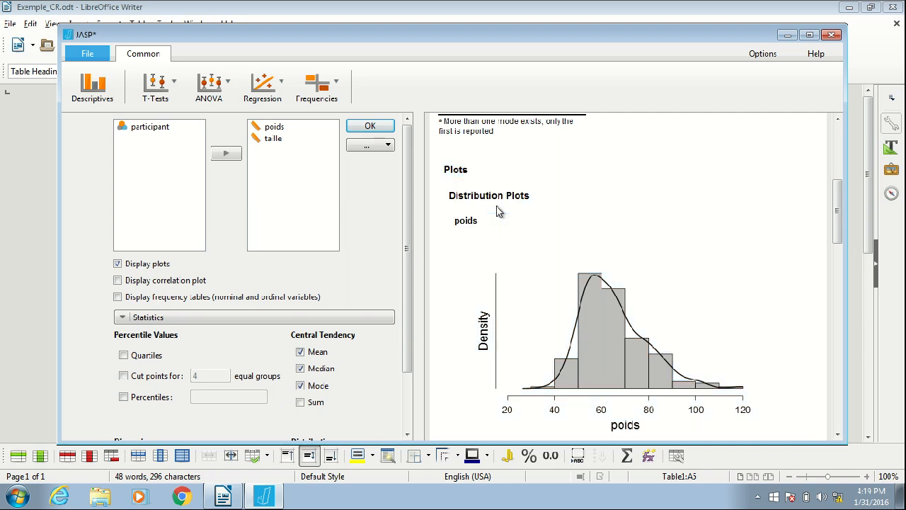
{"action": "left_click", "coordinate": [223, 497]}
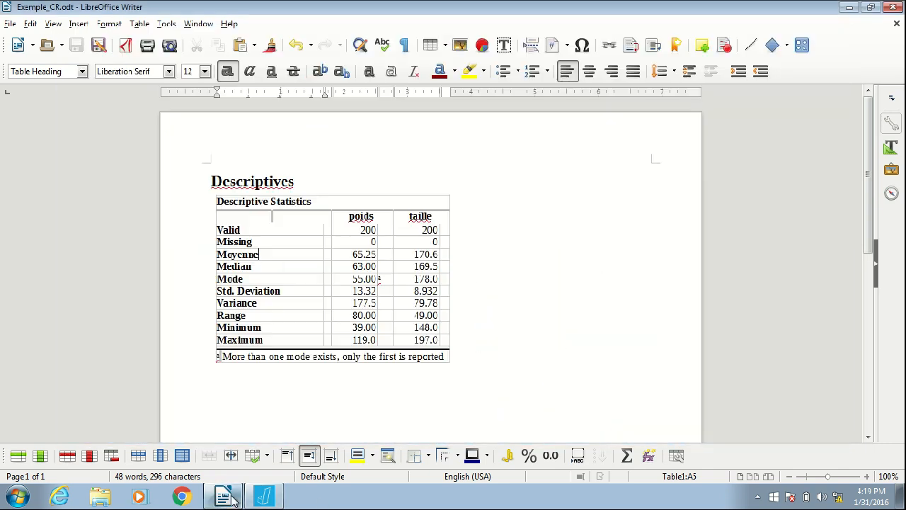
{"action": "key", "text": "Return"}
{"action": "right_click", "coordinate": [255, 405]}
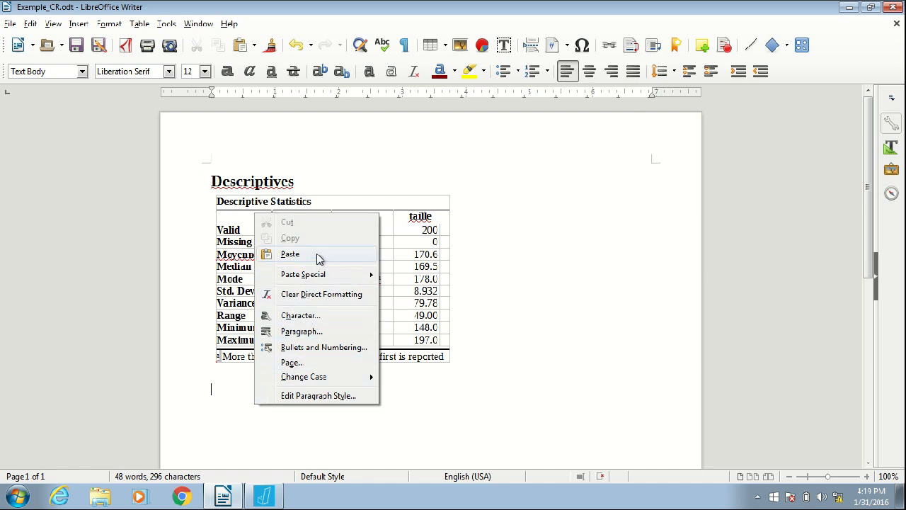
{"action": "left_click", "coordinate": [290, 255]}
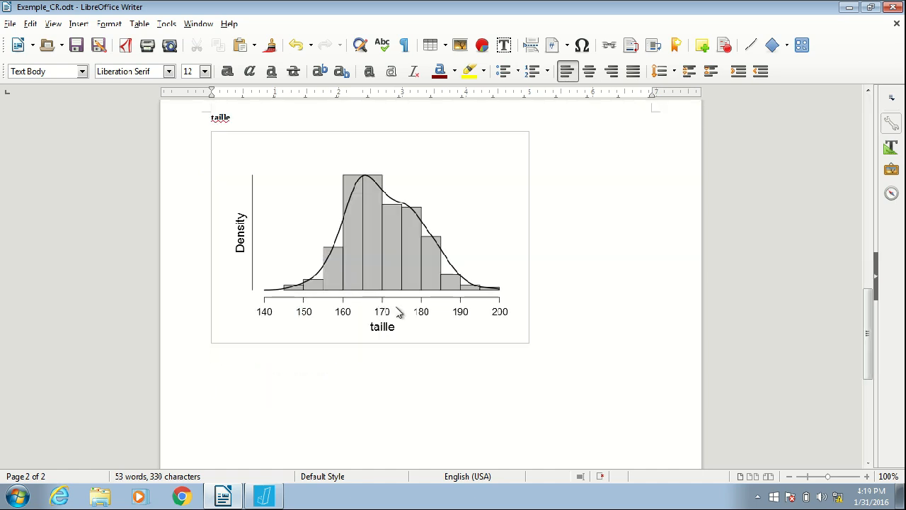
Review the statistics table and pasted distribution plots throughout the document, and switch back to JASP
{"action": "scroll", "coordinate": [515, 312], "scroll_direction": "up", "scroll_amount": 12}
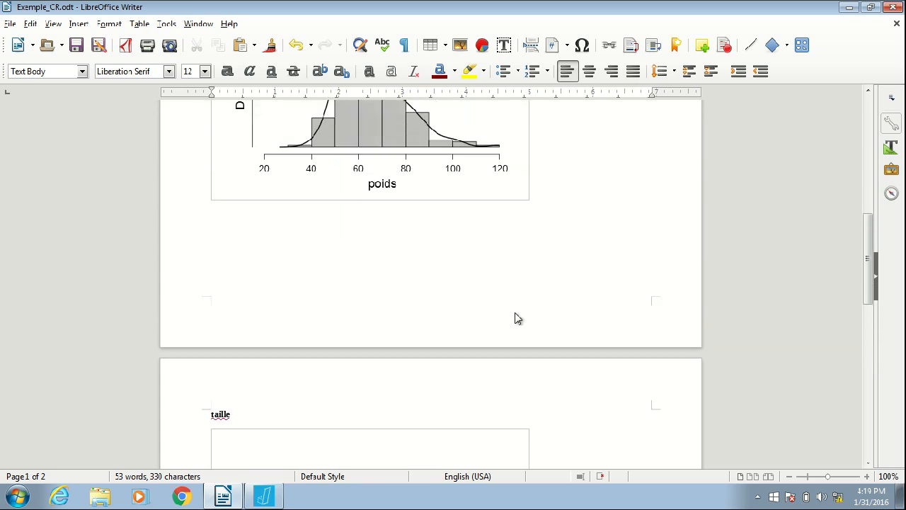
{"action": "scroll", "coordinate": [516, 313], "scroll_direction": "up", "scroll_amount": 6}
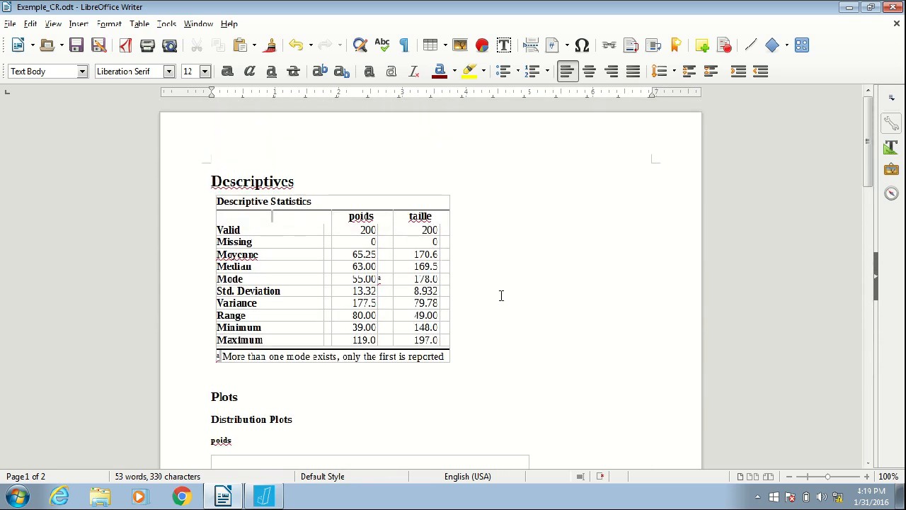
{"action": "scroll", "coordinate": [519, 309], "scroll_direction": "down", "scroll_amount": 15}
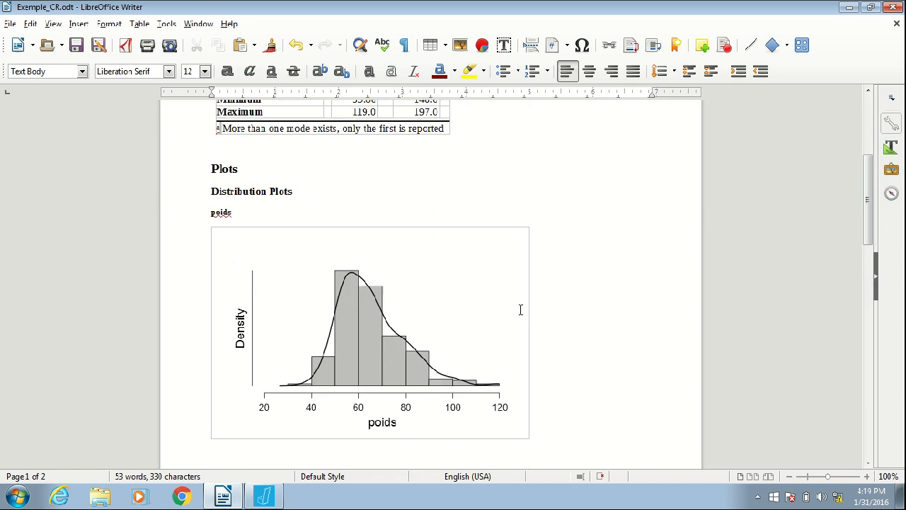
{"action": "scroll", "coordinate": [520, 309], "scroll_direction": "down", "scroll_amount": 2}
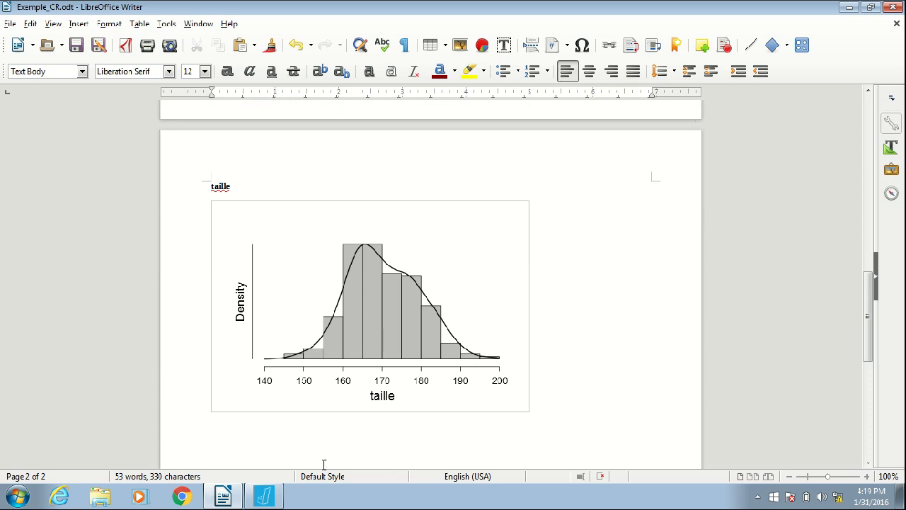
{"action": "left_click", "coordinate": [266, 499]}
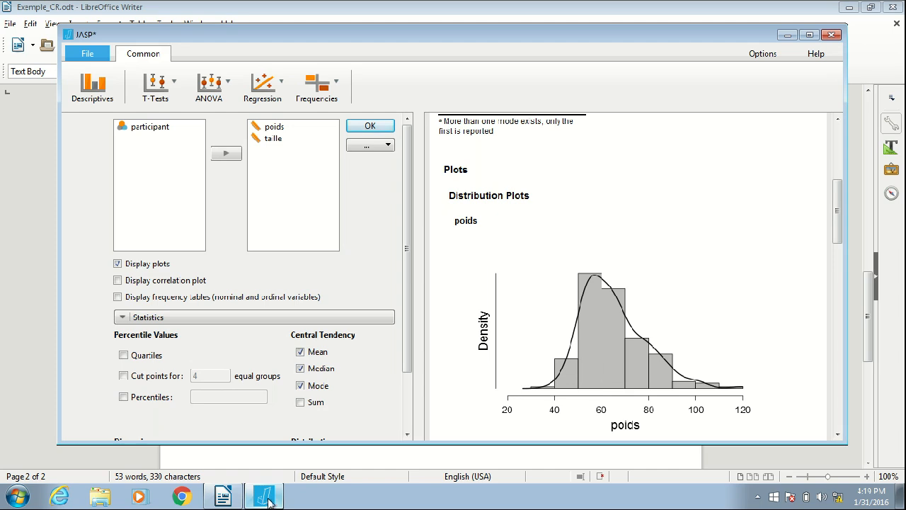